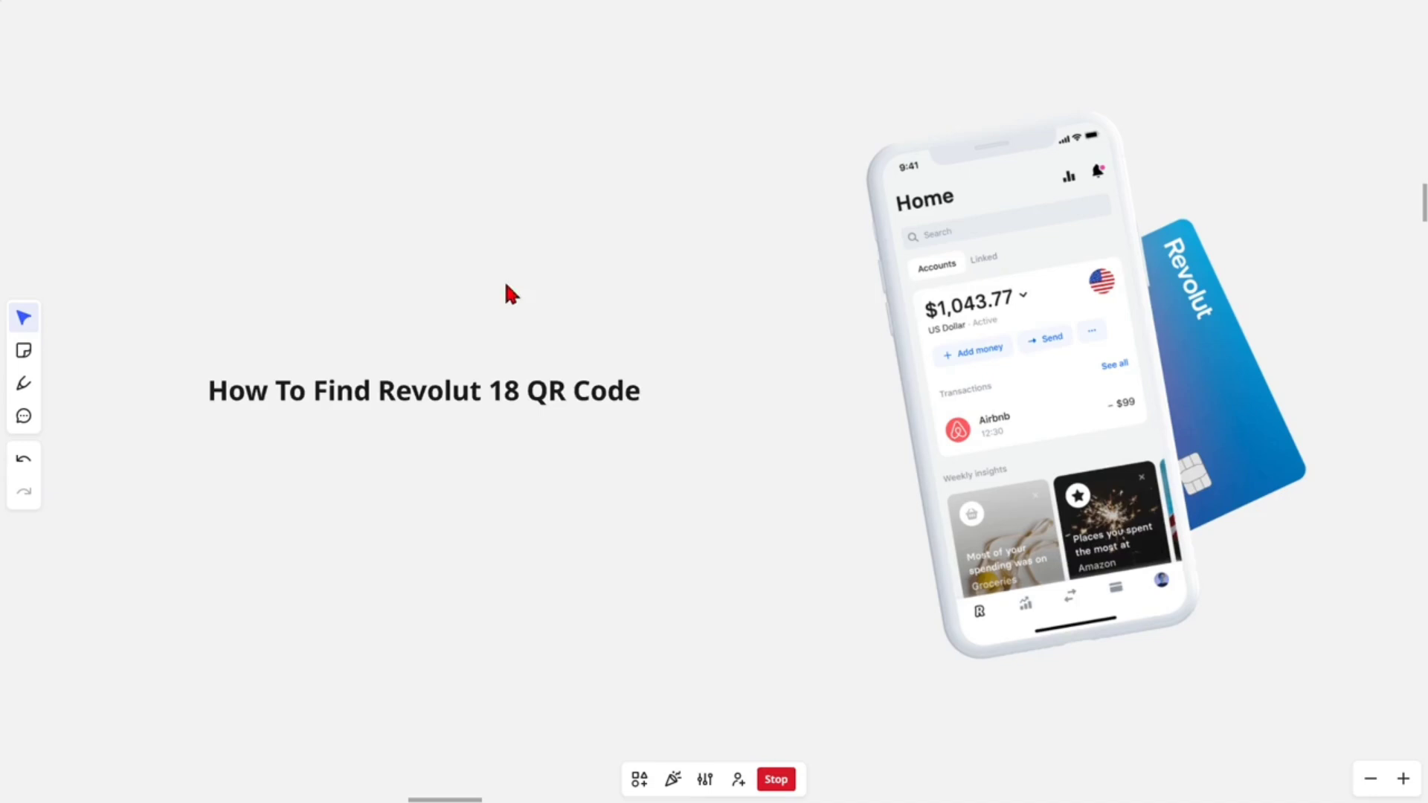
Step: Advance from the Revolut QR code title slide to the 'Open the Revolut app' step
{"action": "left_click", "coordinate": [477, 267]}
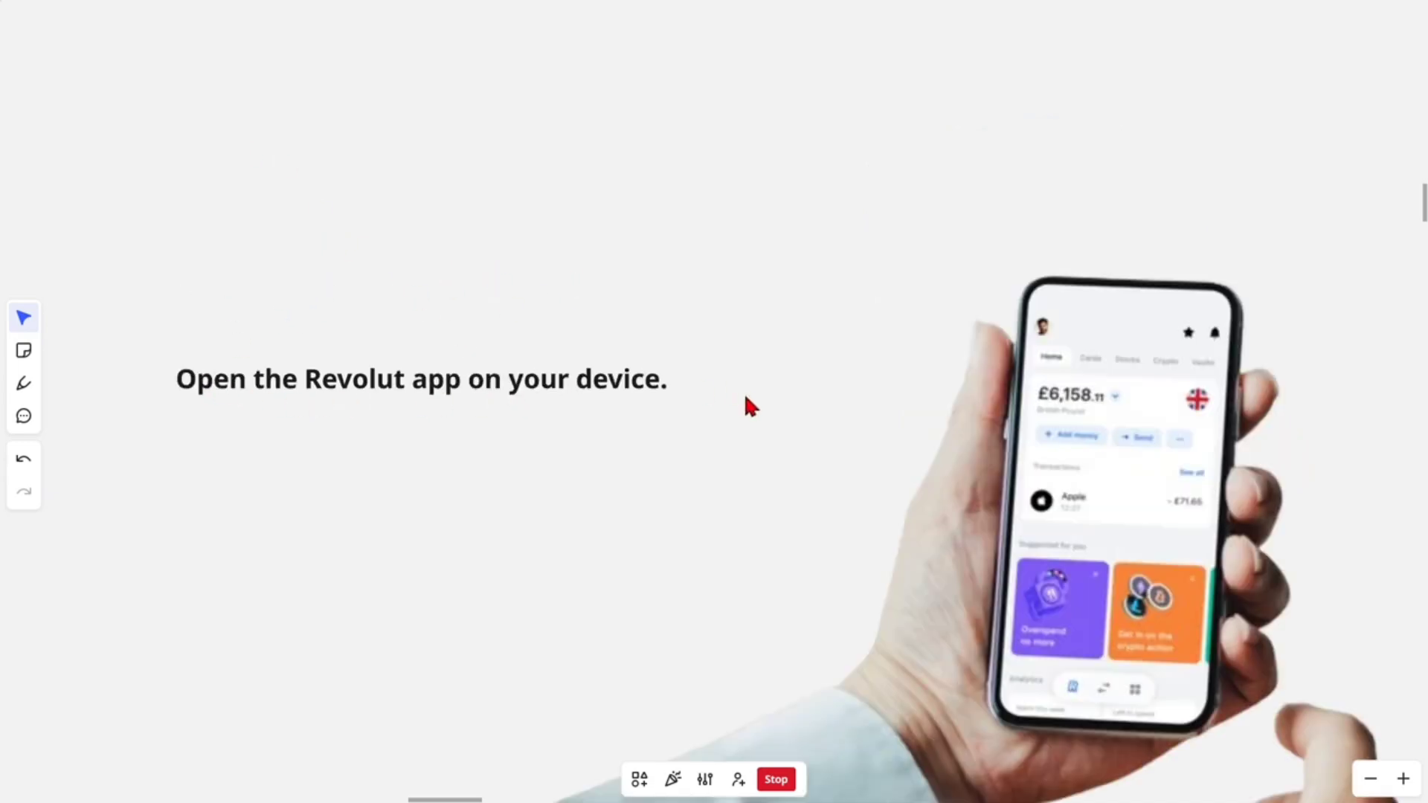
Step: Show the Home tab step, then the 'Below your balance, tap on Accounts' slide
{"action": "left_click", "coordinate": [675, 242]}
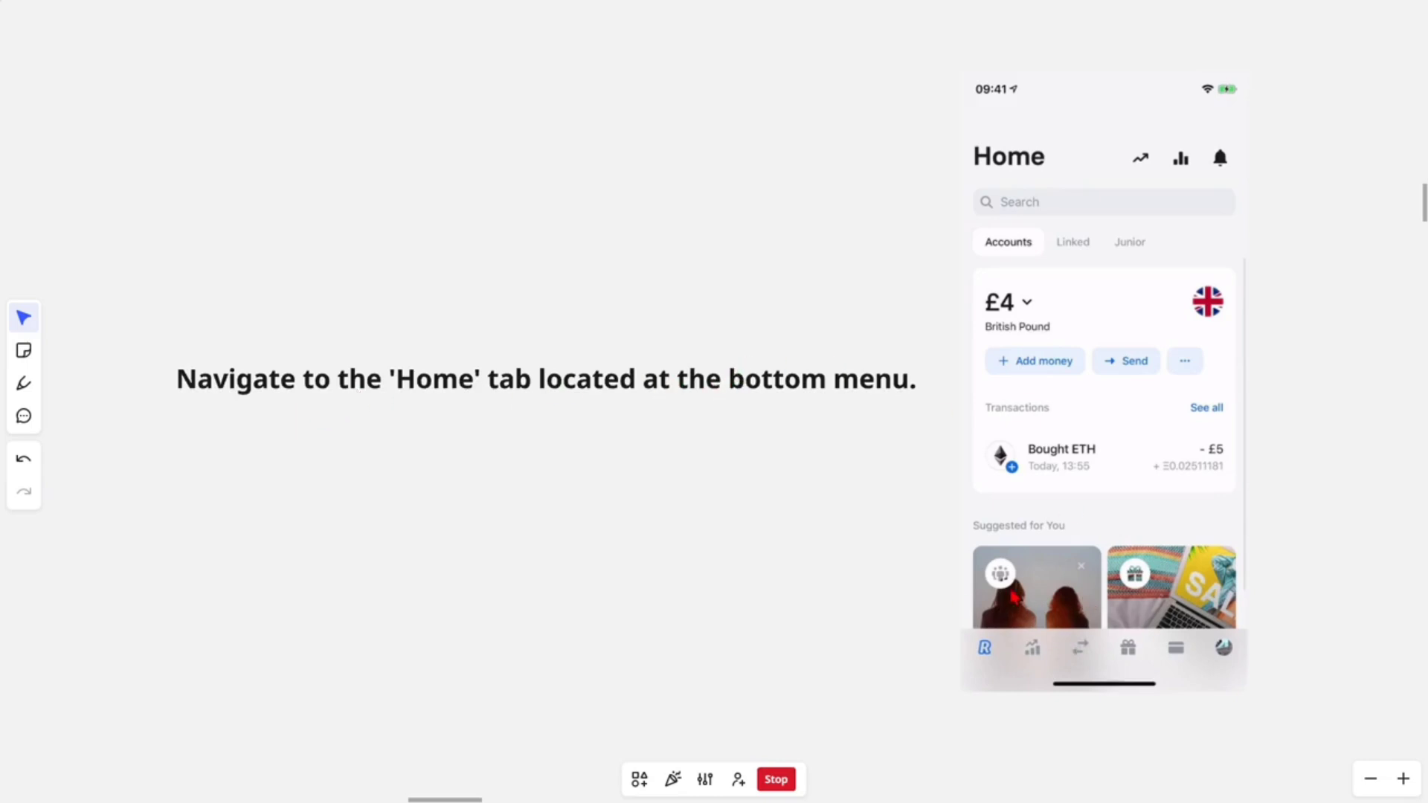
{"action": "left_click", "coordinate": [562, 549]}
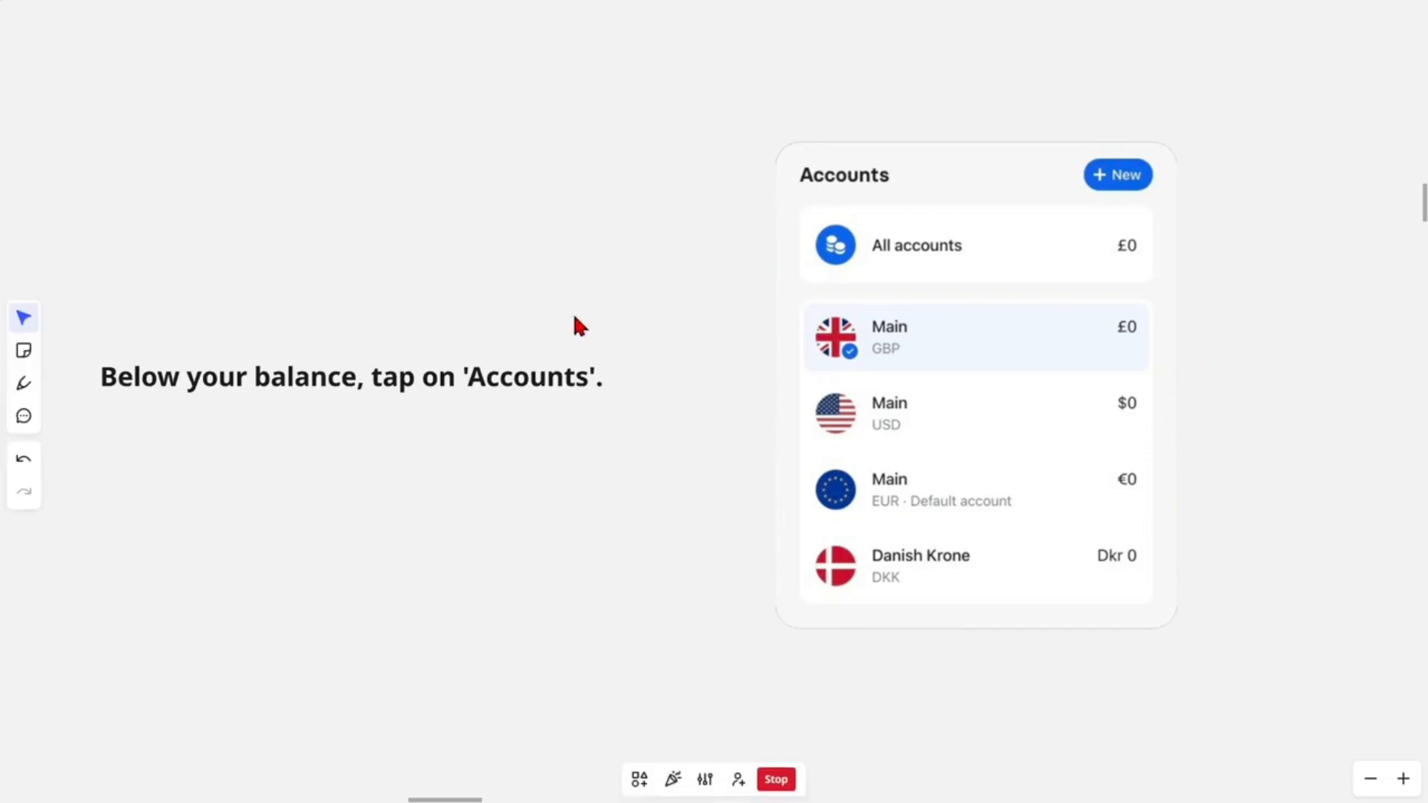
Step: Show the child-profile and 'More' or 'Settings' steps, then the '<18 app code or QR code' slide
{"action": "left_click", "coordinate": [637, 446]}
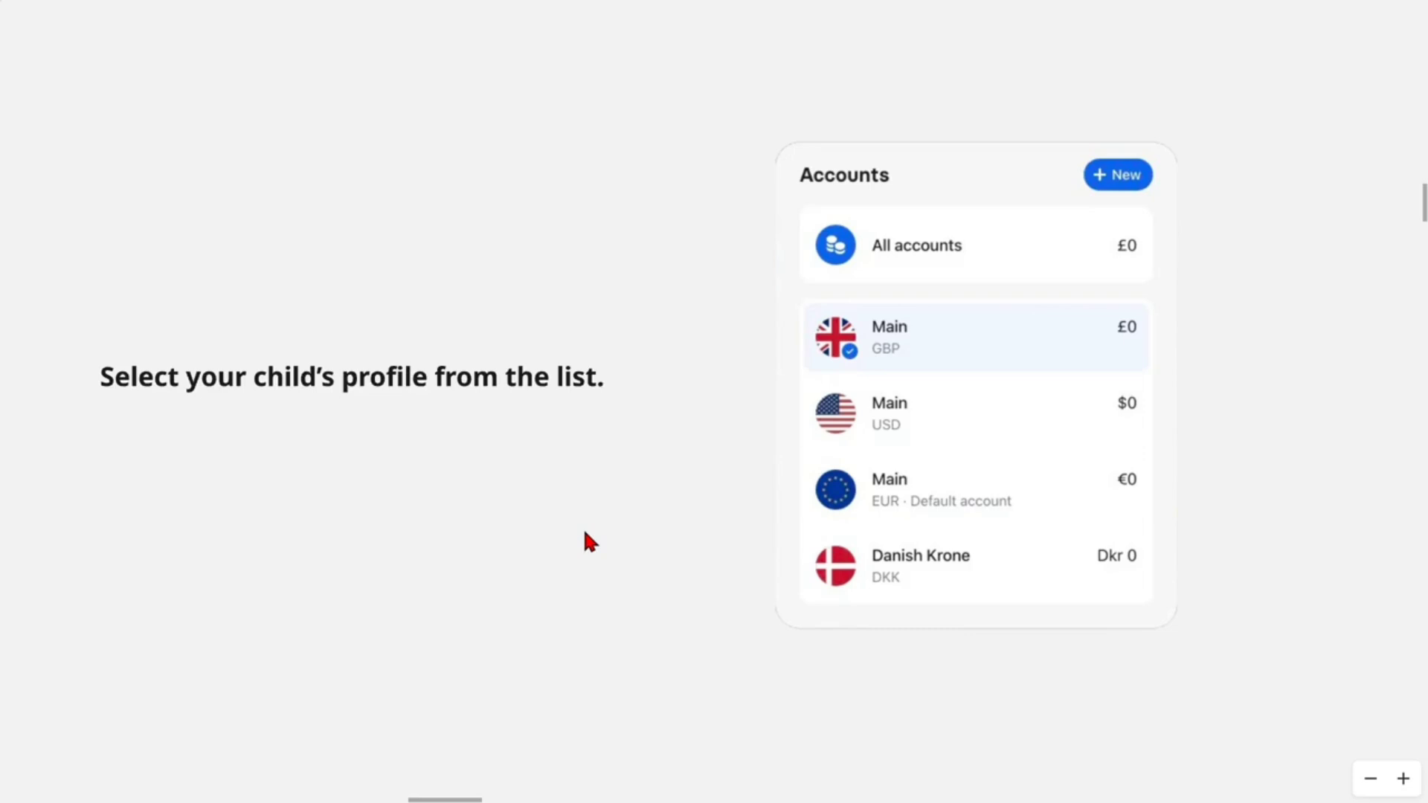
{"action": "left_click", "coordinate": [704, 568]}
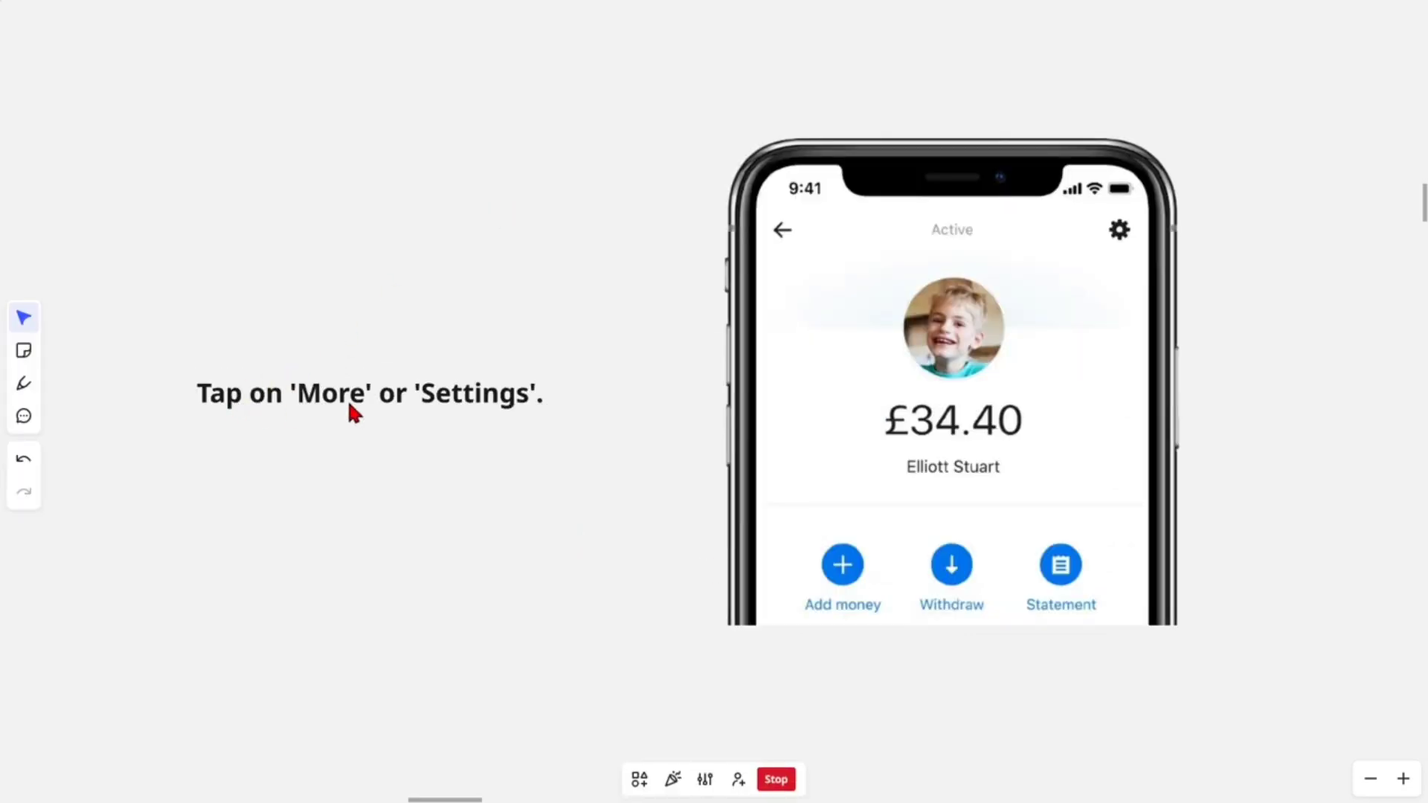
{"action": "left_click", "coordinate": [529, 416]}
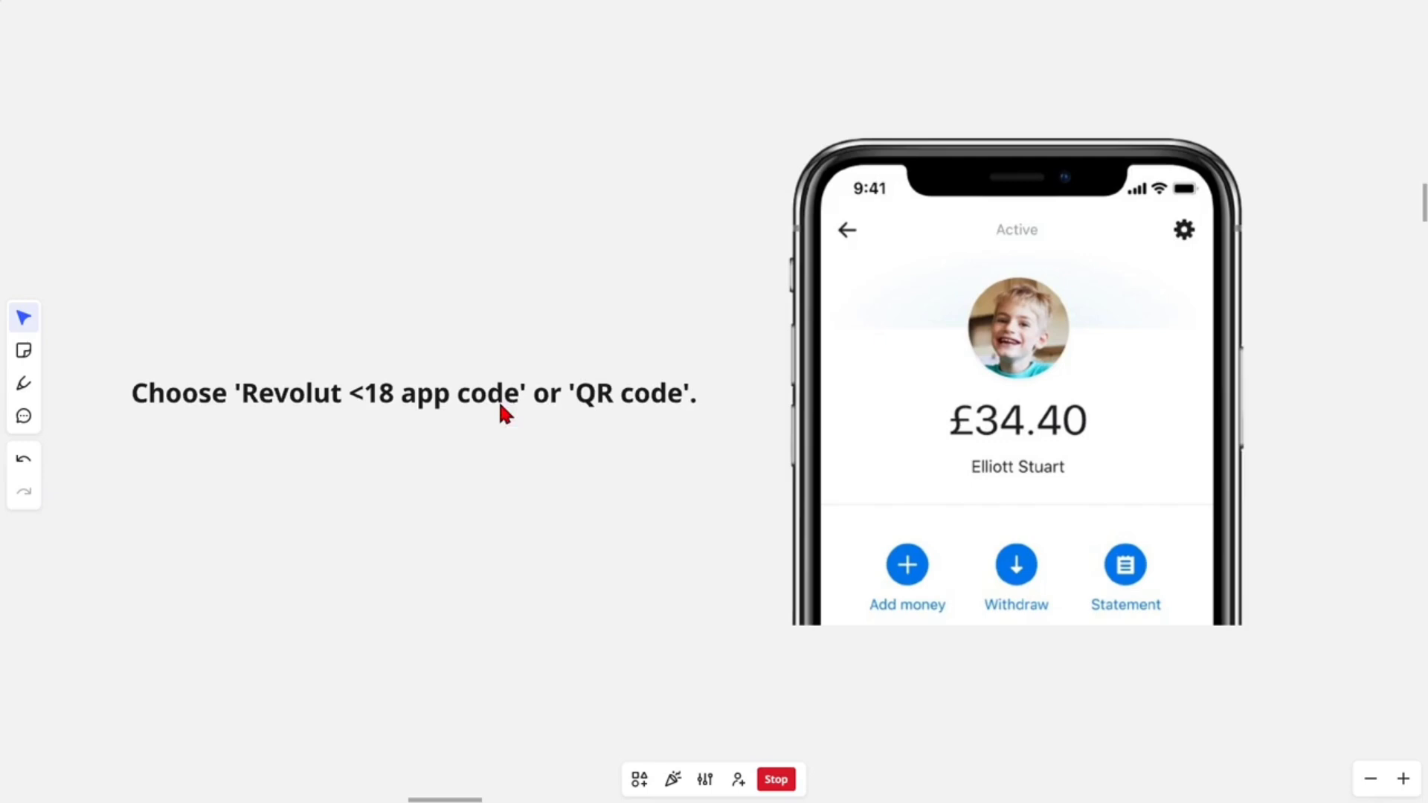
Step: Show the final 'Allow your child to scan this QR code' slide
{"action": "left_click", "coordinate": [656, 401]}
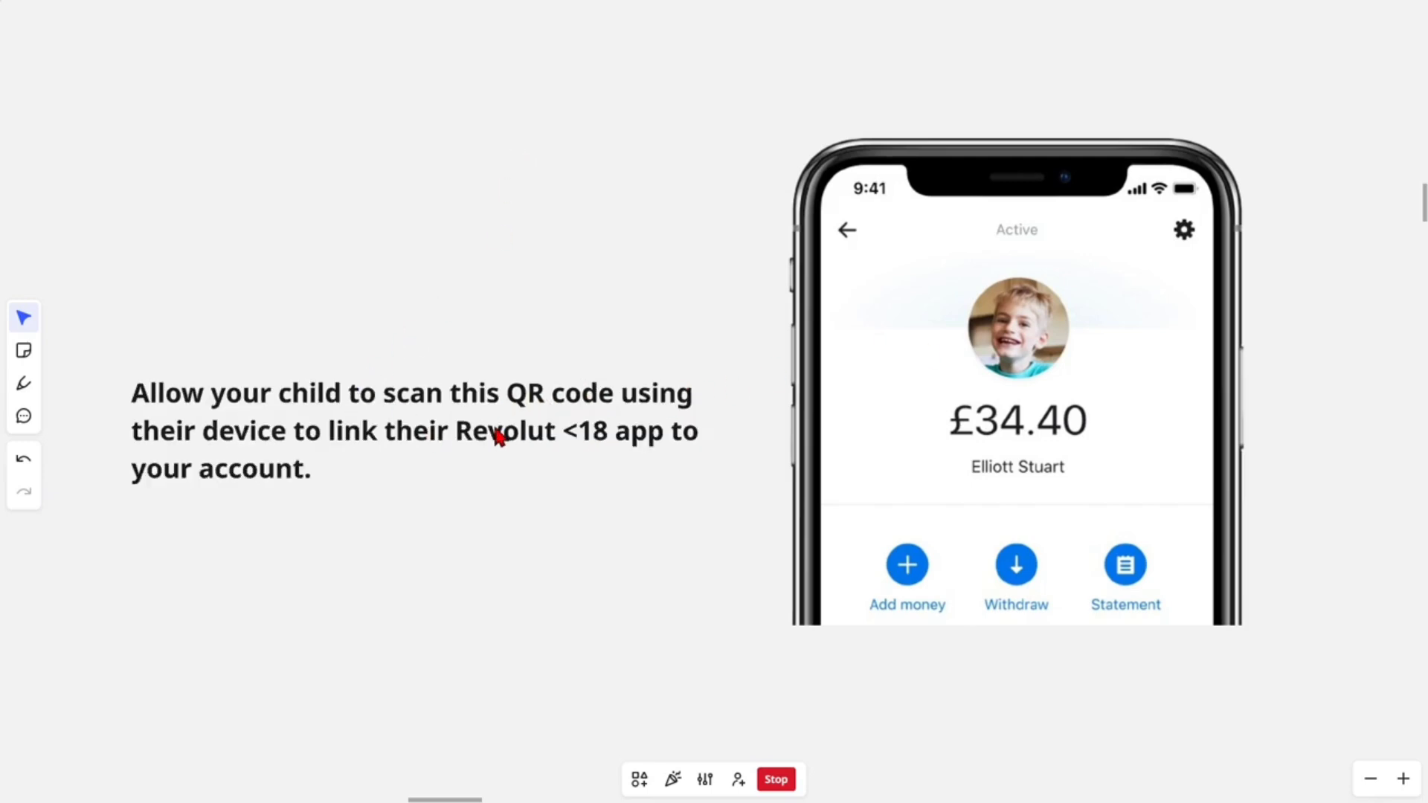